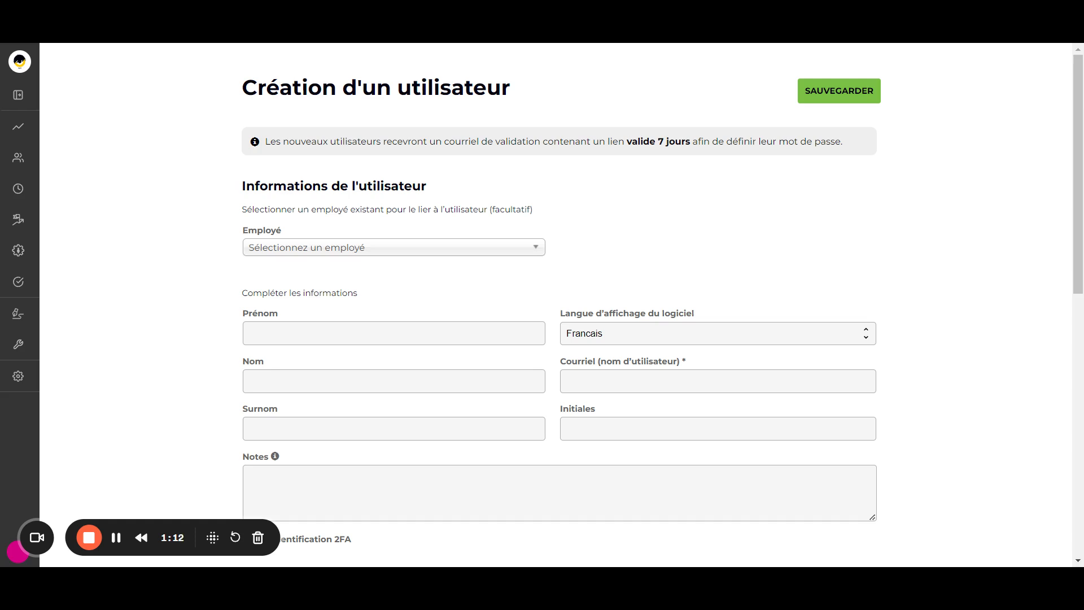
- Link the new user to an existing employee by choosing that employee's record
scroll(401, 237, "down", 1)
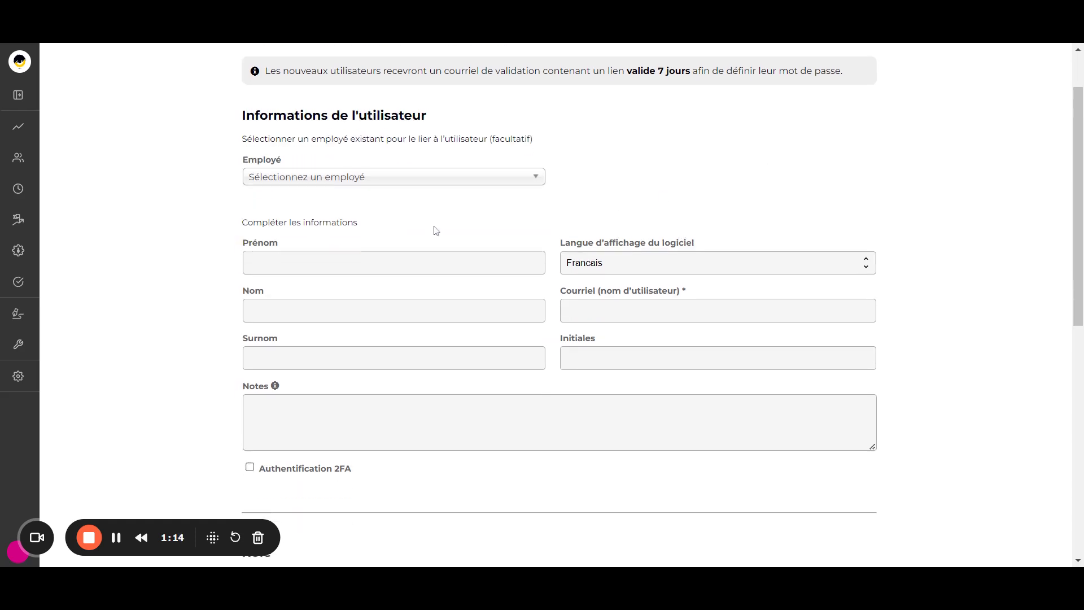
left_click(413, 183)
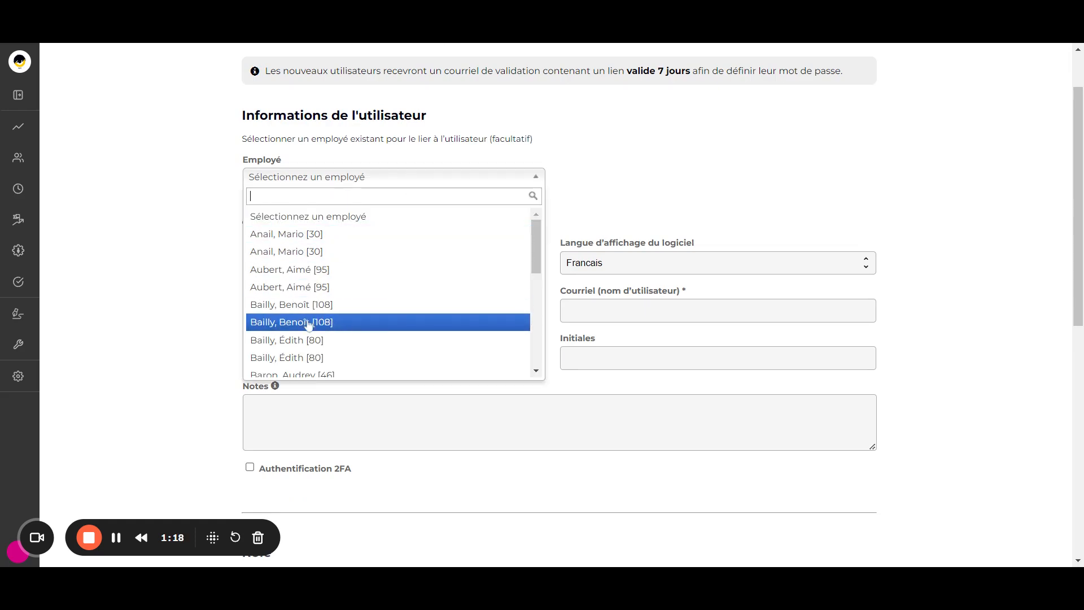
left_click(295, 341)
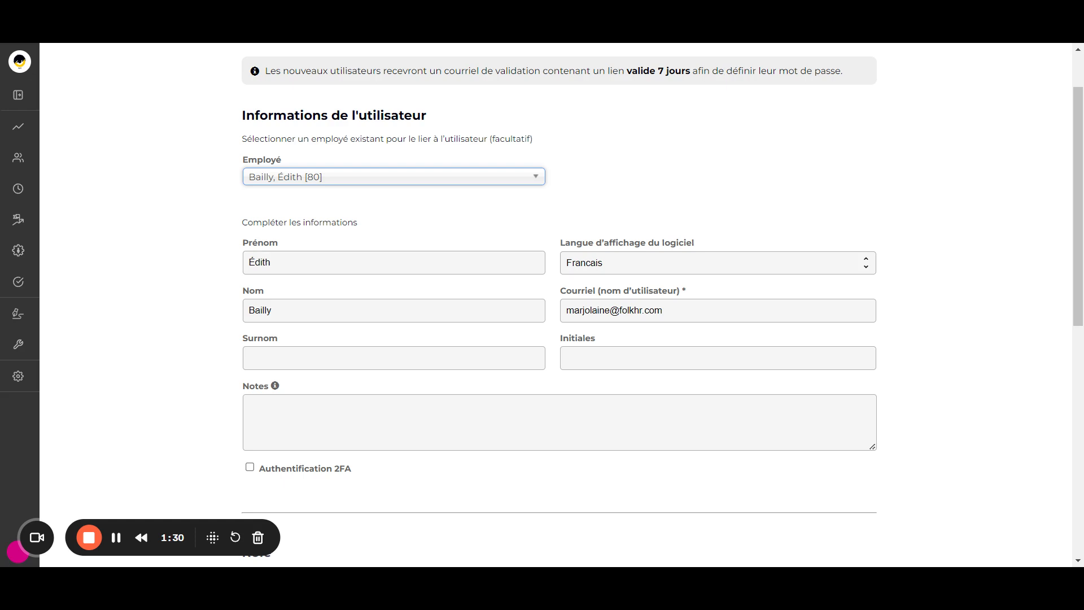
- Enter EB2 as the new user's initials
left_click(599, 358)
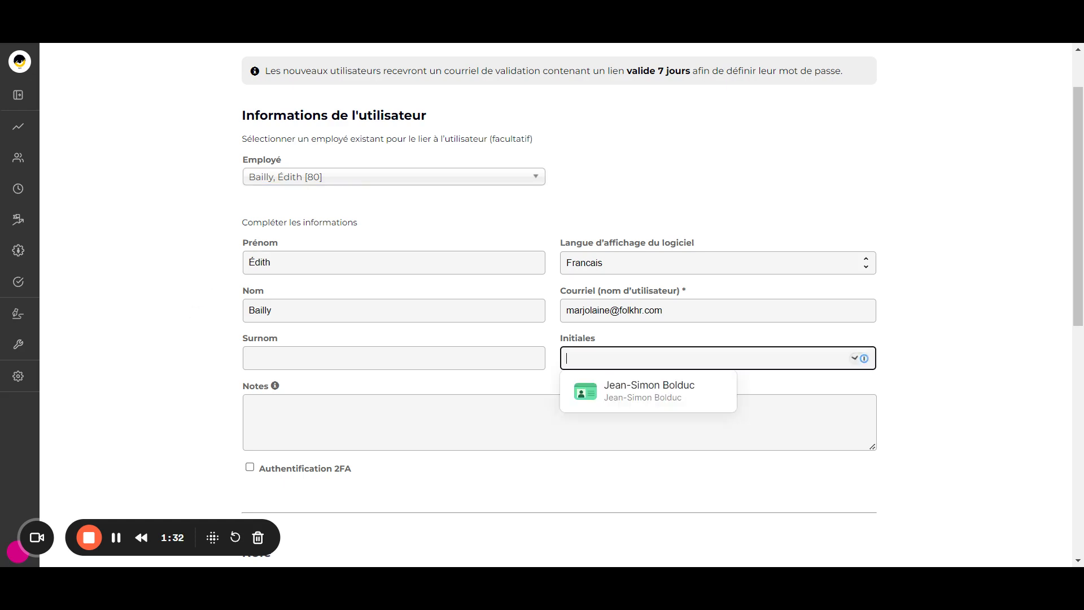
left_click(603, 341)
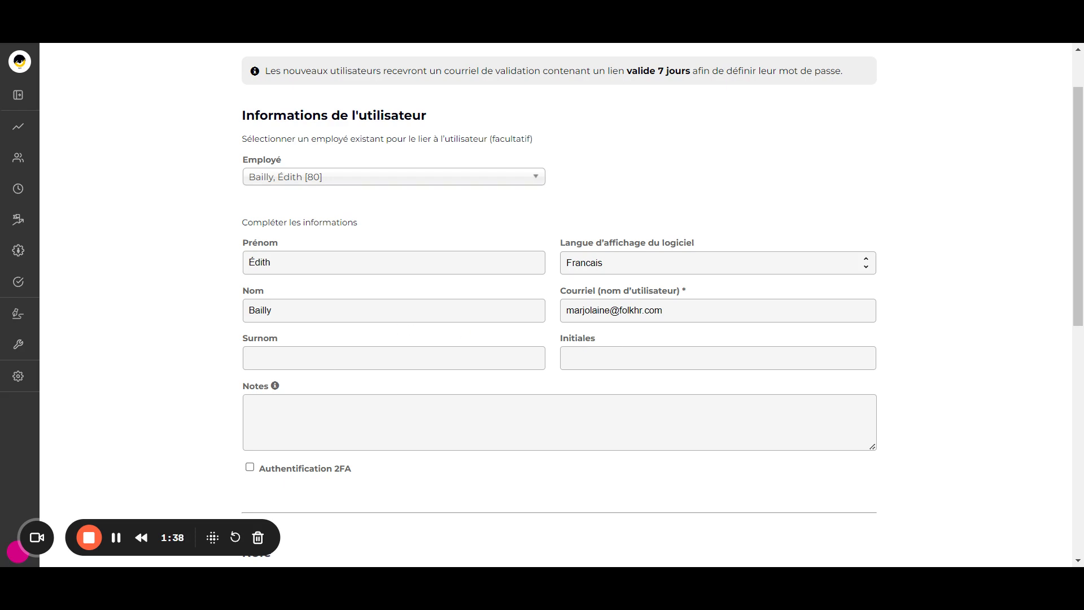
left_click(621, 358)
type("EB2")
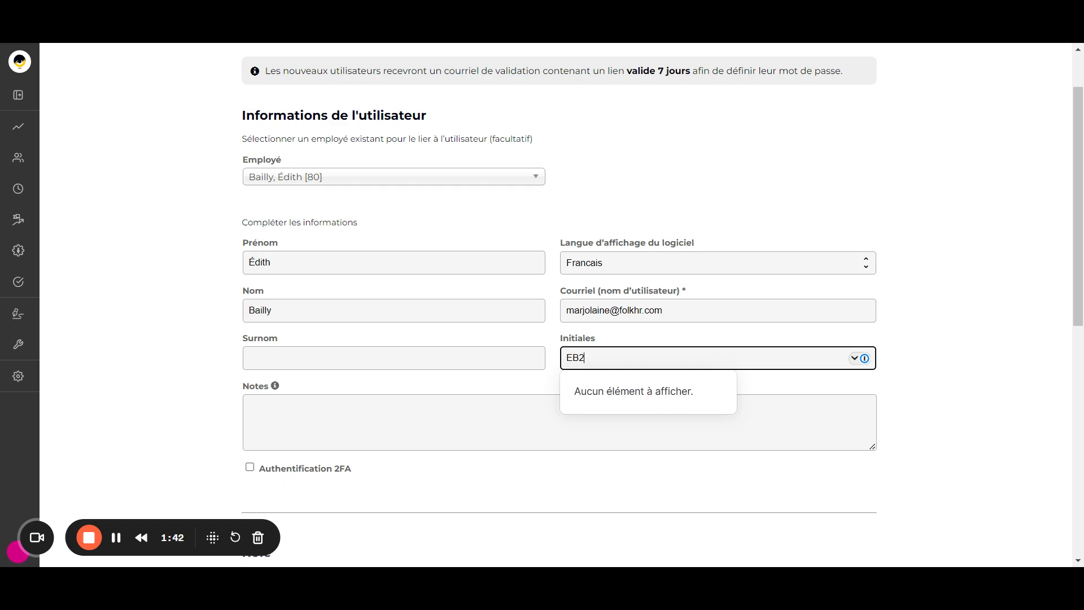
left_click(904, 364)
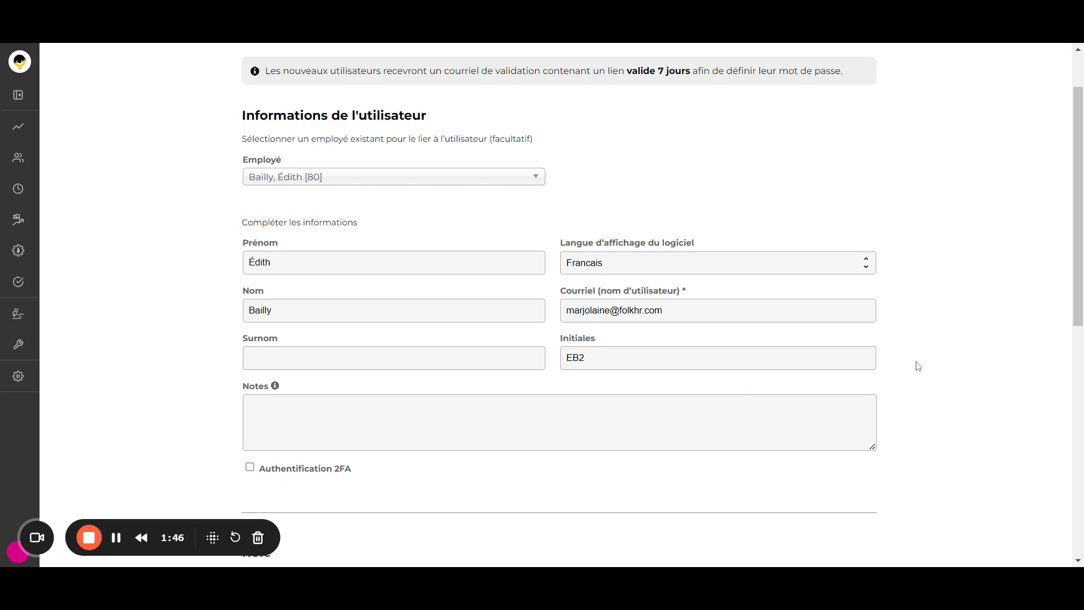
- Assign the Employé role to the new user
scroll(525, 281, "down", 2)
mouse_move(275, 318)
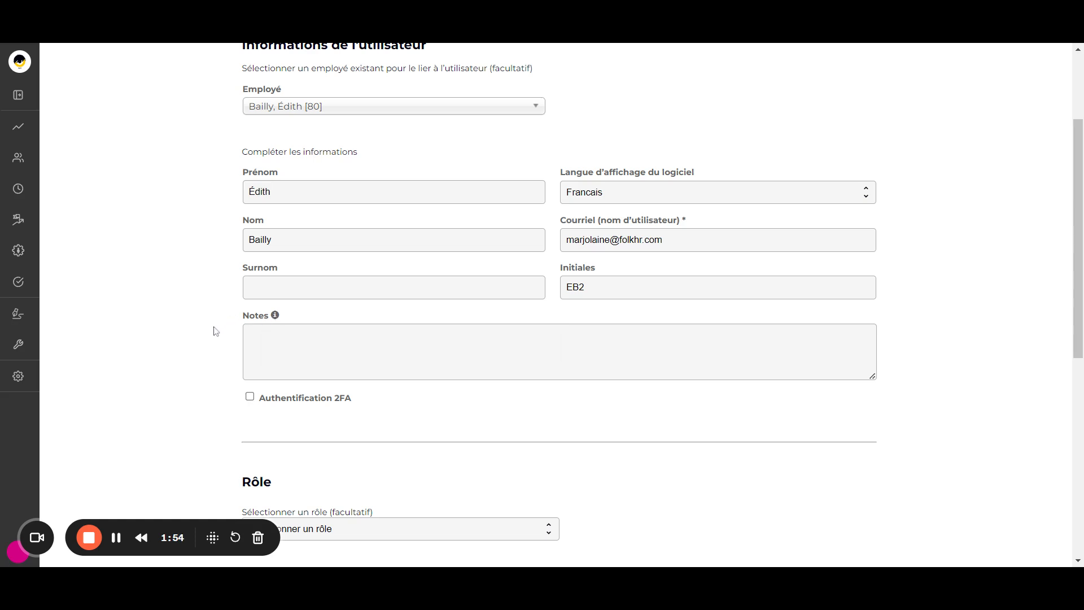
scroll(218, 334, "down", 1)
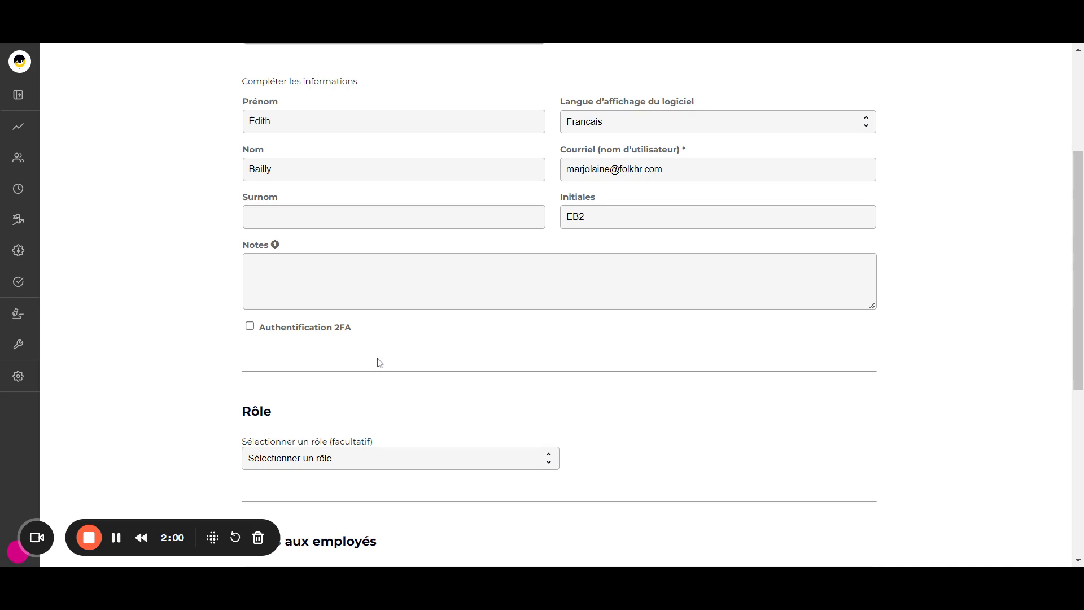
scroll(463, 357, "down", 3)
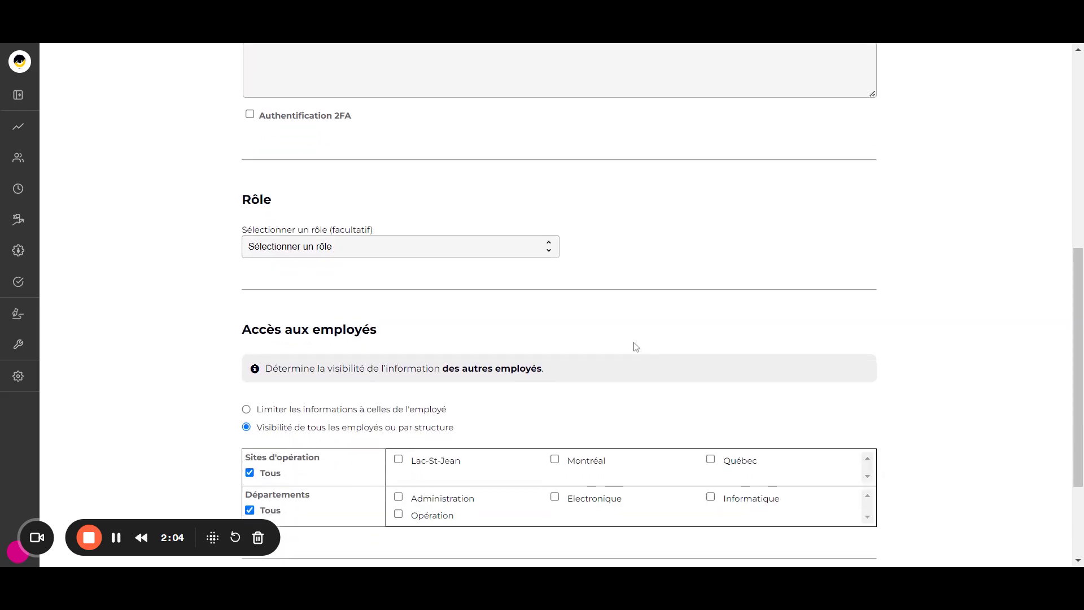
left_click(382, 253)
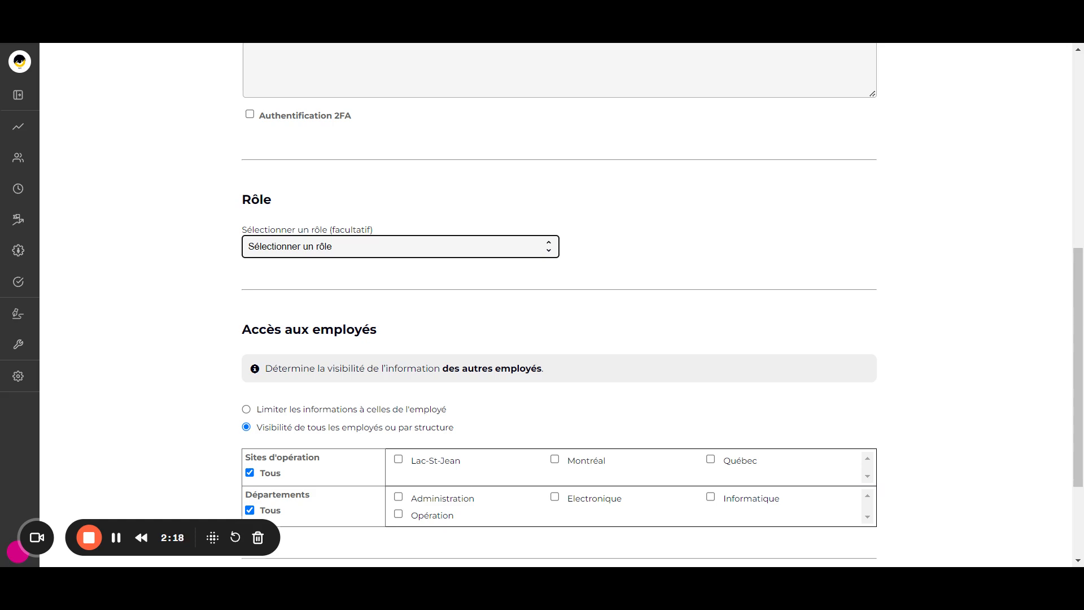
left_click(317, 394)
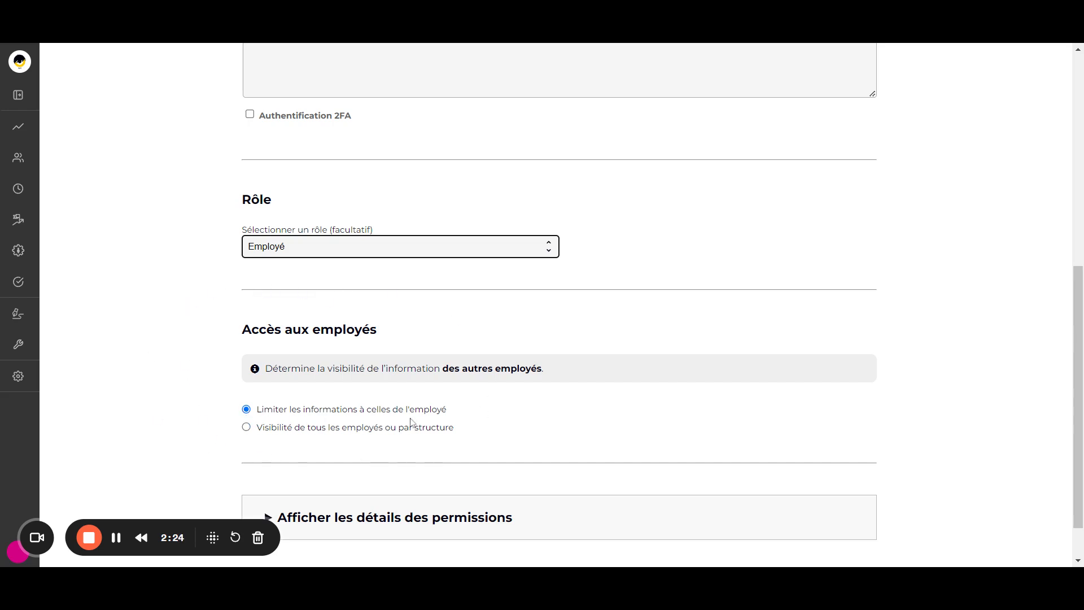
- Set the role to Gestionnaire and restrict employee access to the Montréal site and the Electronique and Opération departments
scroll(551, 416, "down", 1)
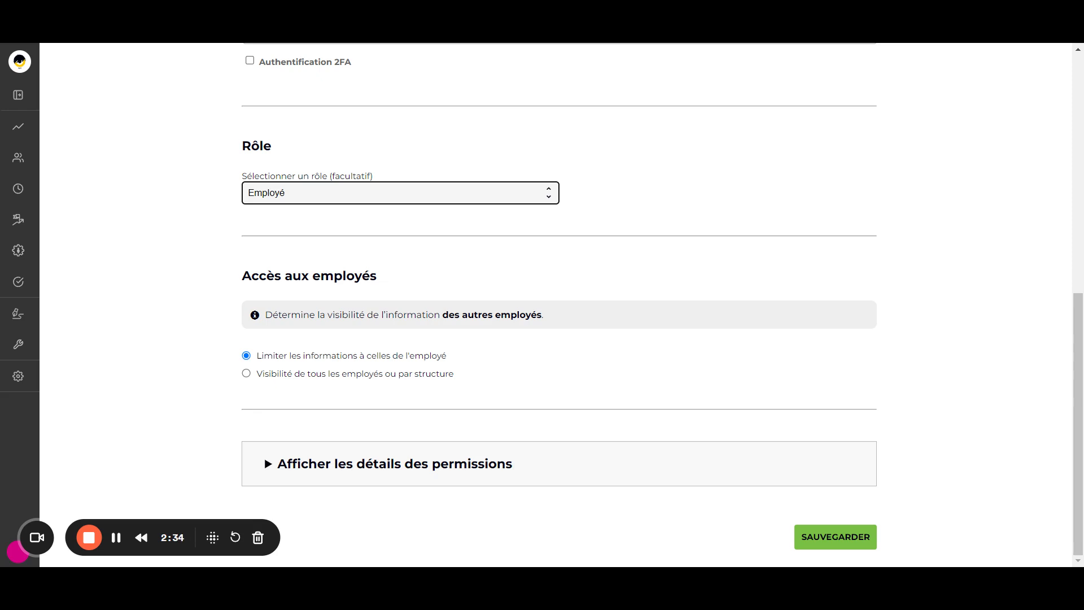
left_click(388, 212)
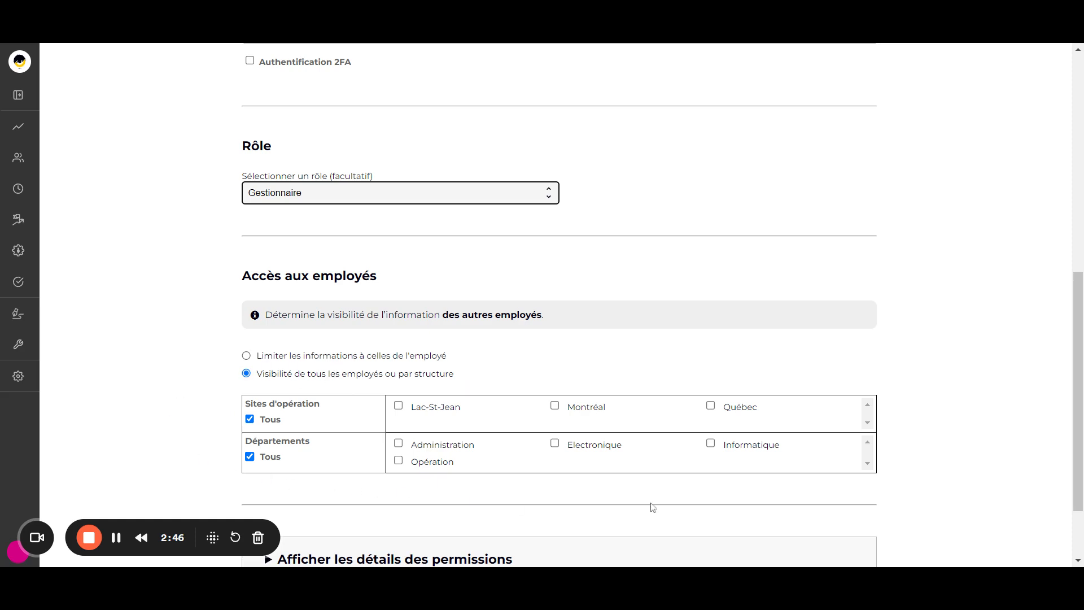
left_click(554, 405)
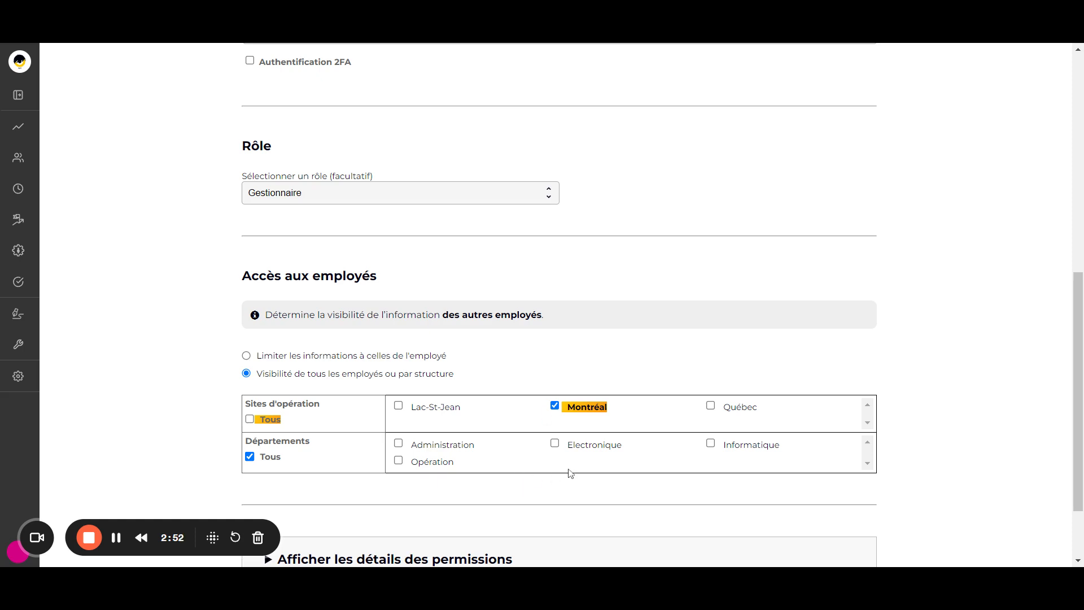
left_click(554, 443)
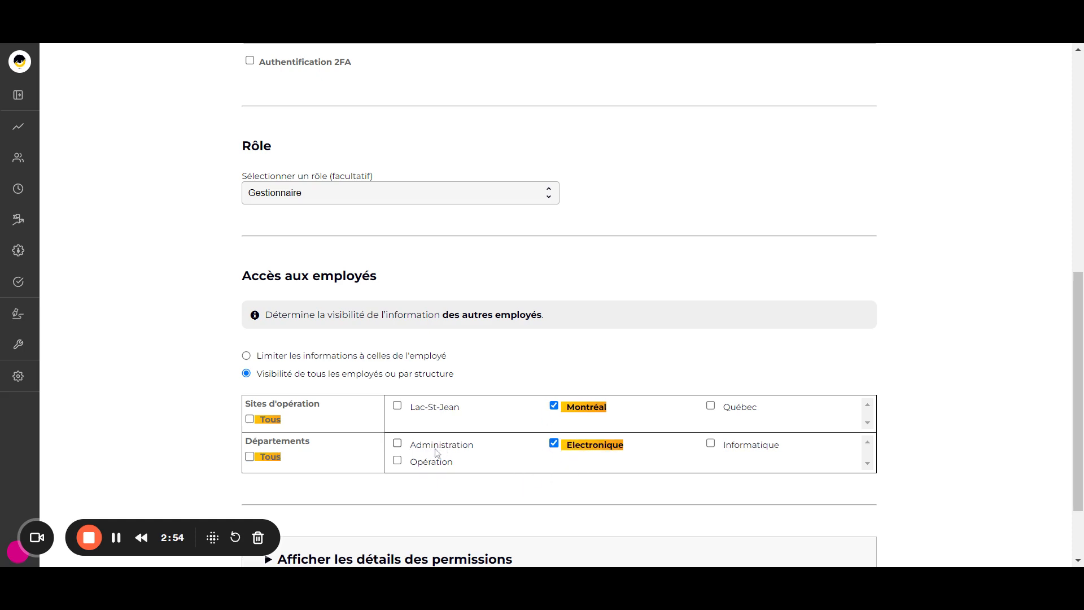
left_click(415, 464)
scroll(638, 501, "down", 1)
scroll(638, 501, "down", 2)
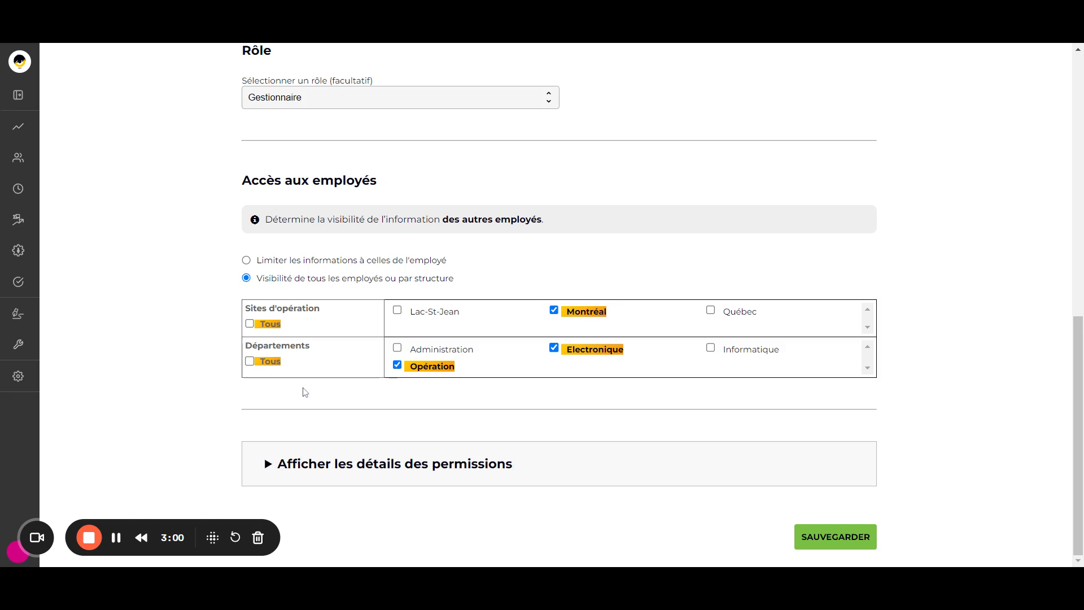
- Remove the Montréal site restriction from the employee access settings and reapply it
left_click(554, 310)
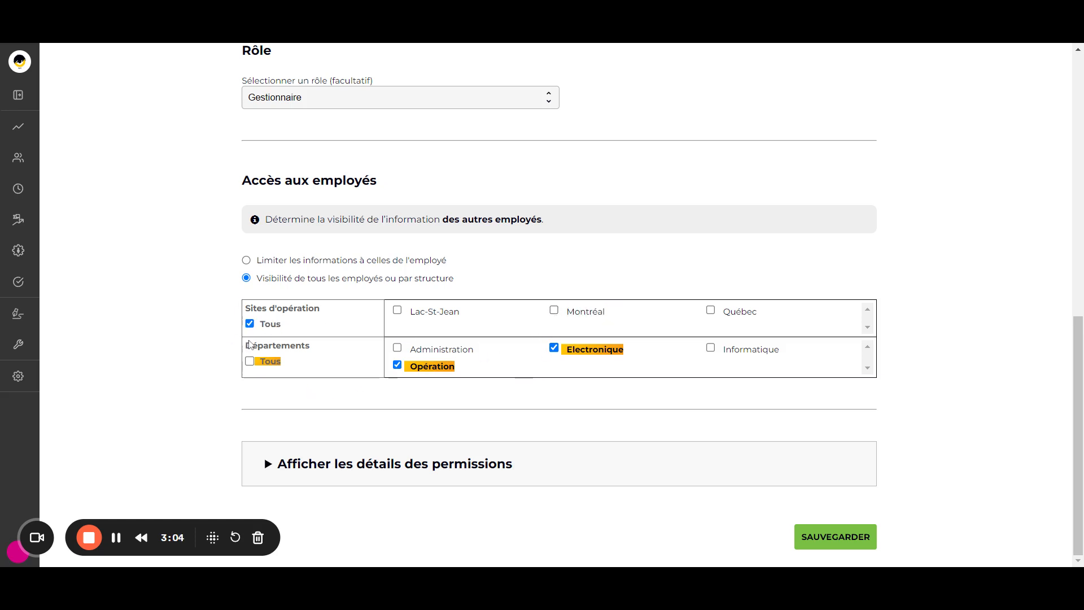
left_click(555, 311)
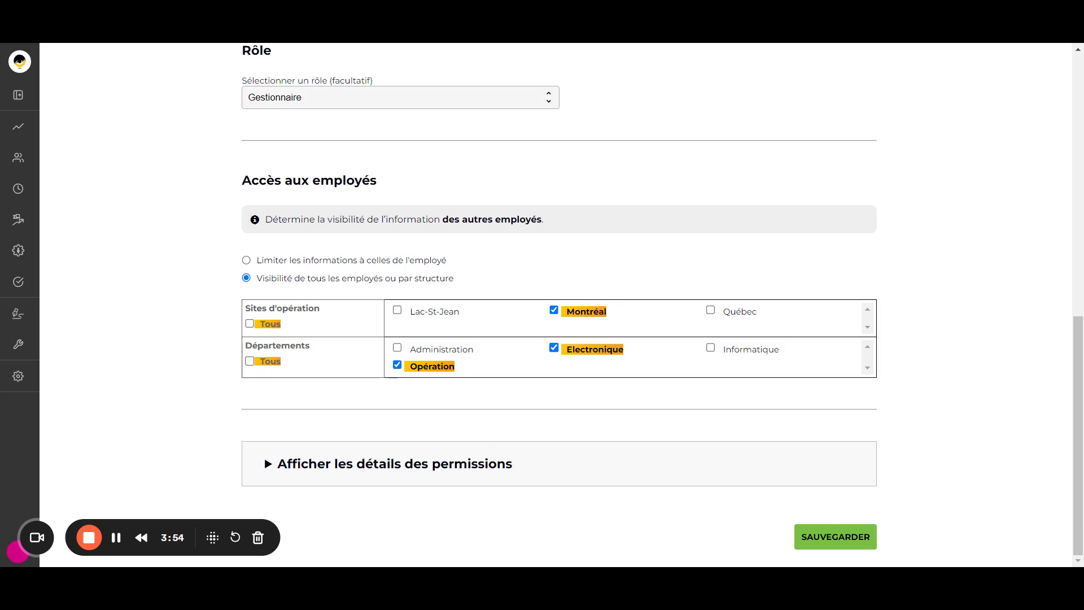
- Expand the permission details and examine which pages the Gestionnaire role makes accessible in each module
left_click(356, 461)
scroll(507, 416, "down", 3)
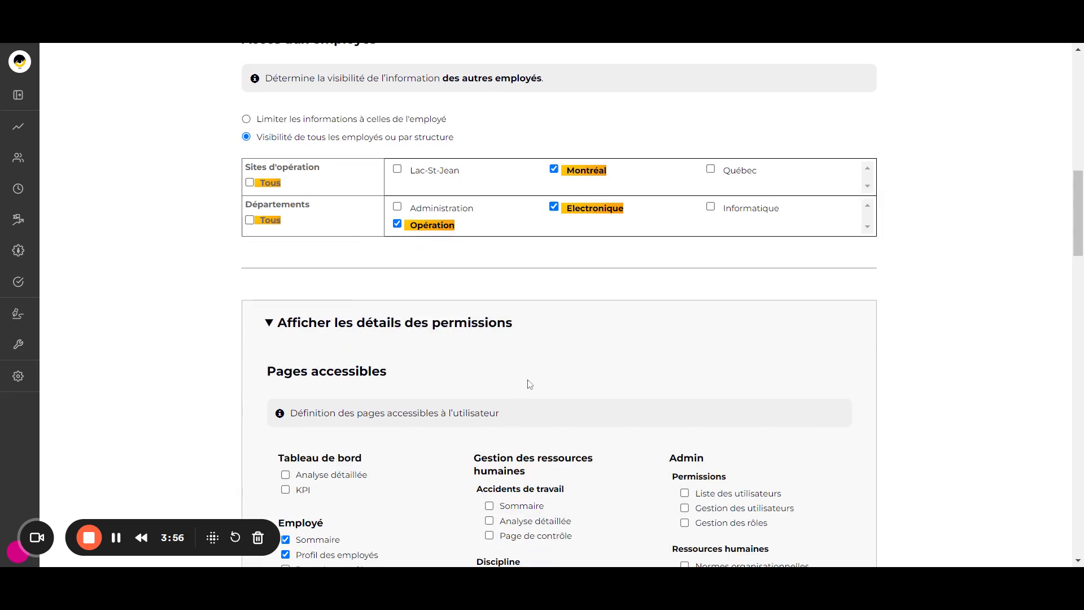
scroll(711, 370, "down", 3)
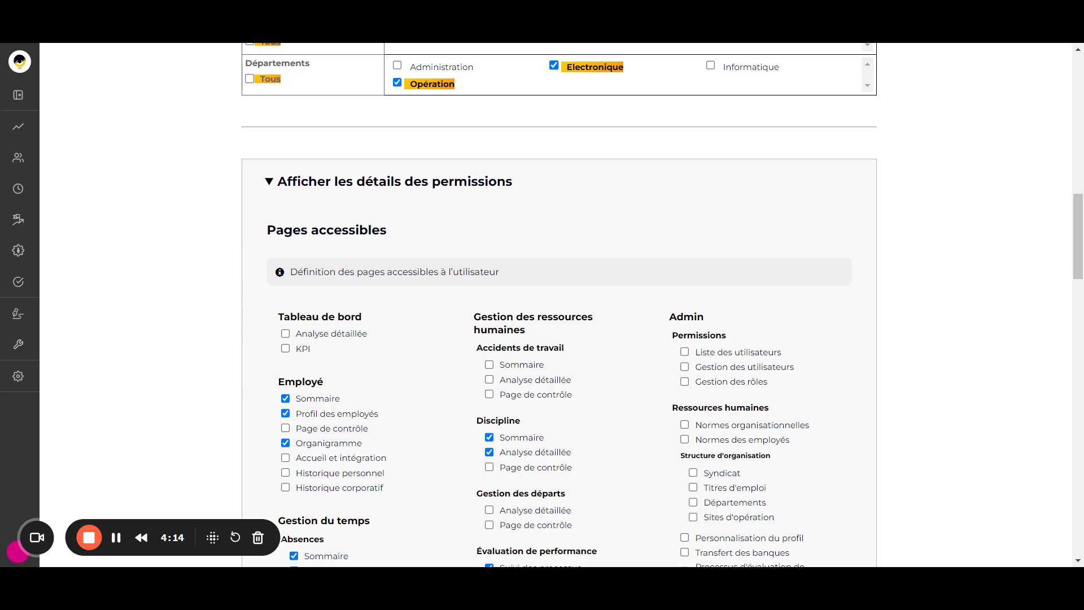
scroll(921, 359, "down", 3)
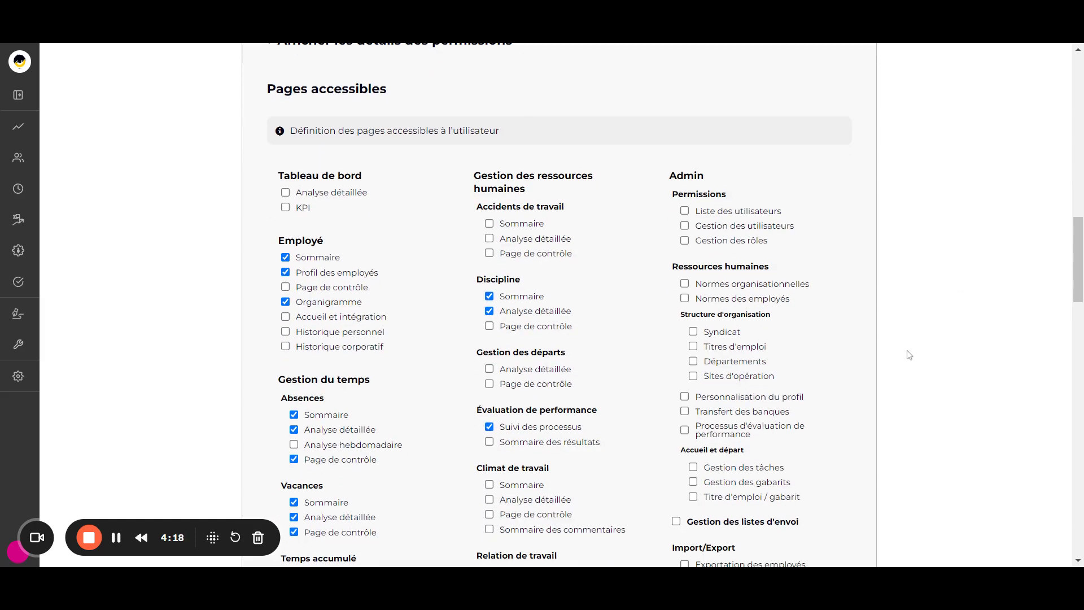
scroll(909, 355, "down", 1)
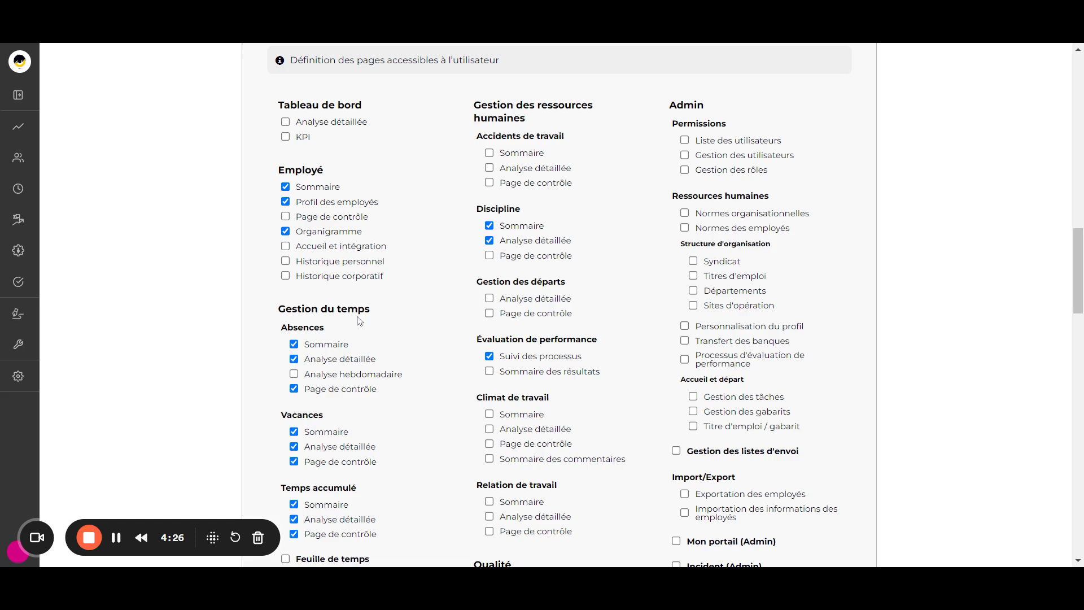
left_click_drag(279, 309, 362, 309)
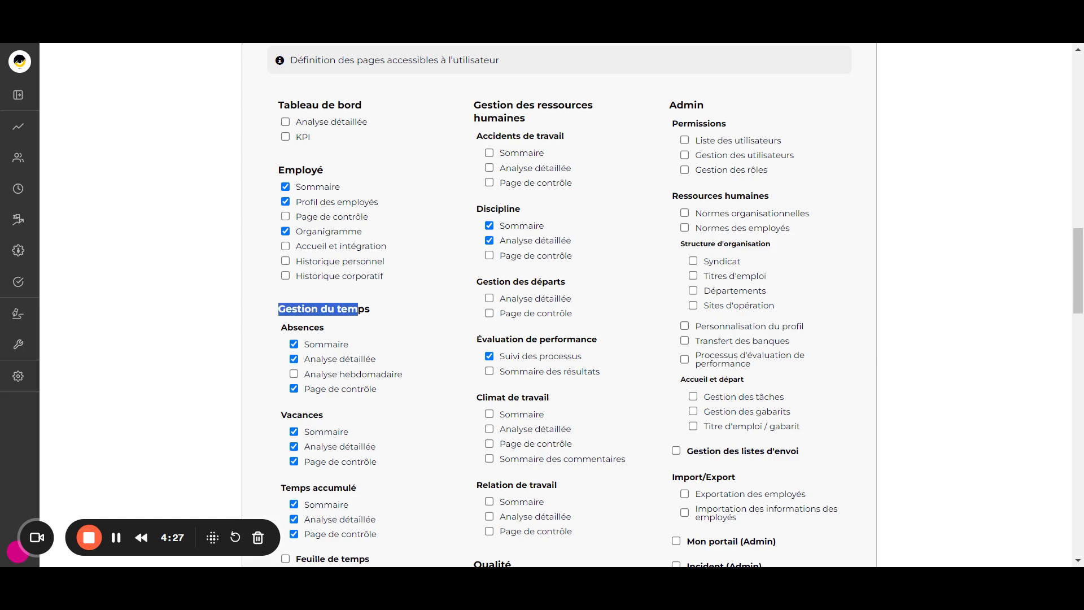
left_click(180, 284)
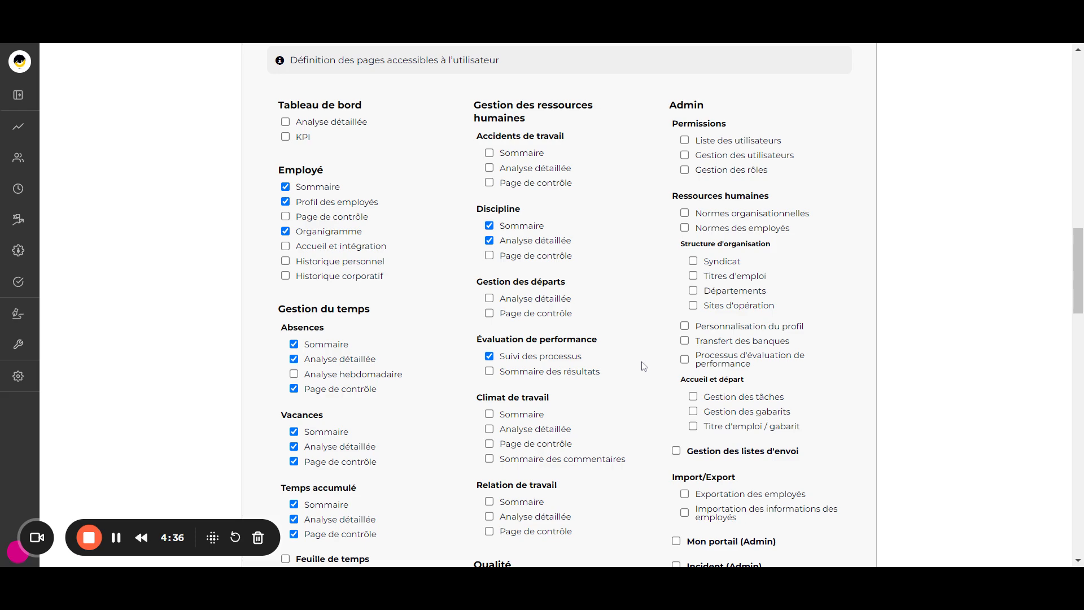
scroll(642, 366, "down", 3)
scroll(641, 365, "down", 6)
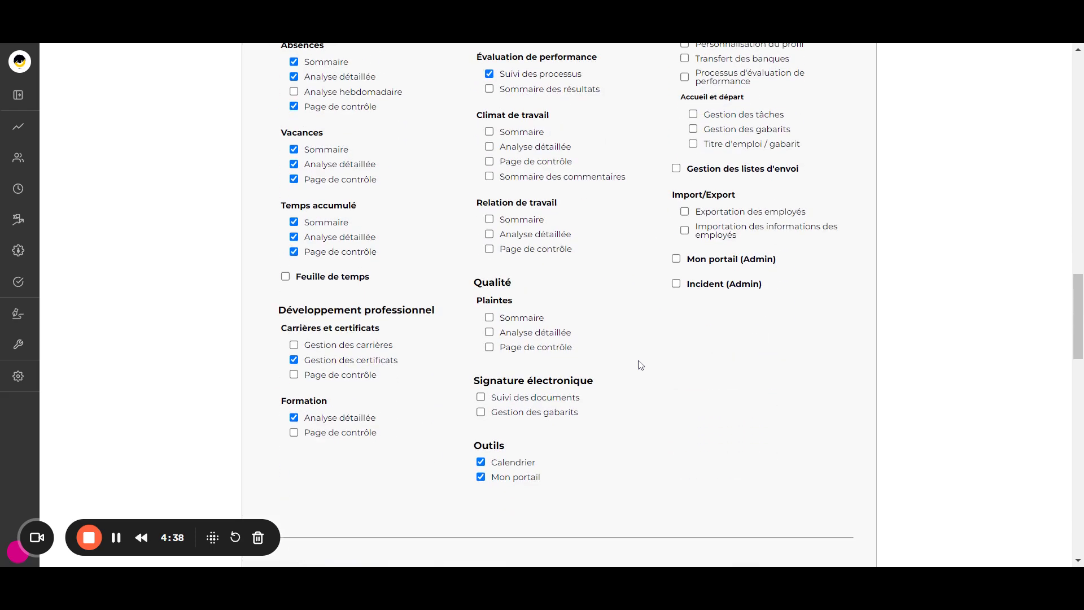
- Review the role's information visibility settings, accessible options and special permissions
scroll(636, 370, "down", 4)
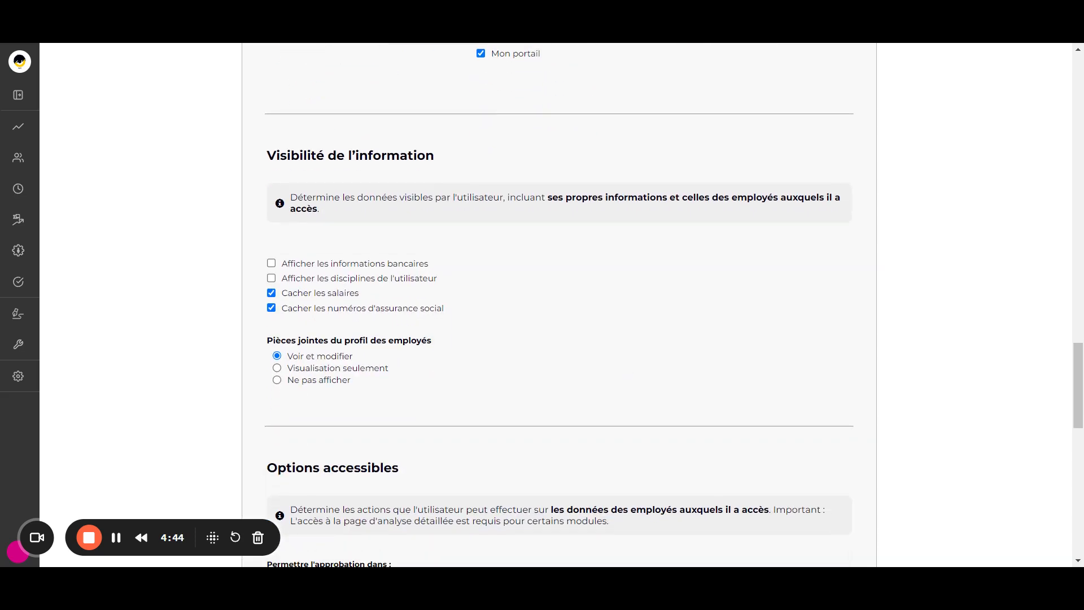
scroll(640, 411, "down", 10)
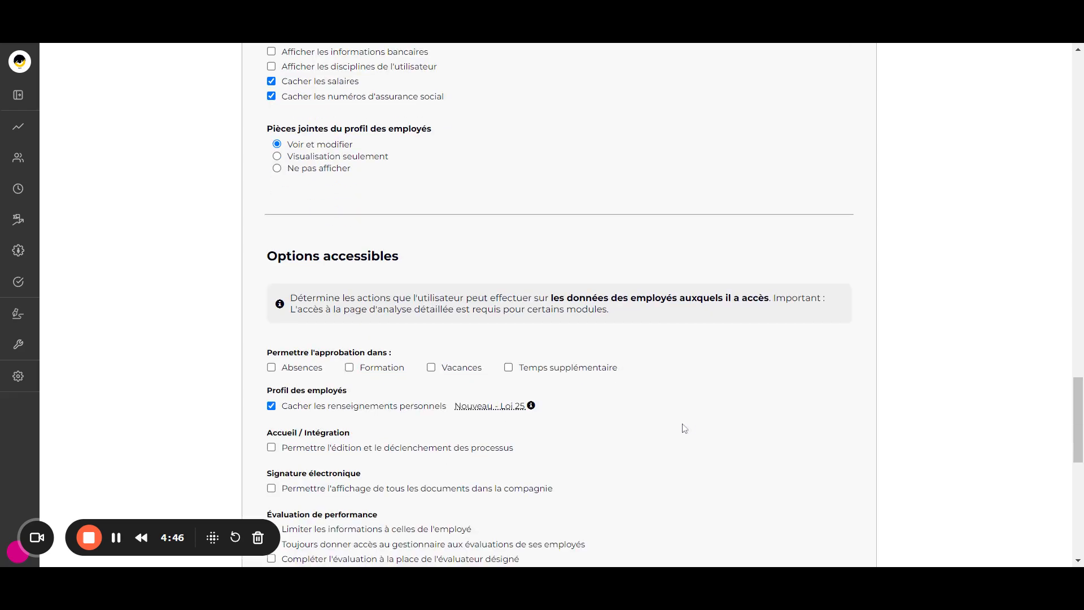
scroll(706, 423, "down", 4)
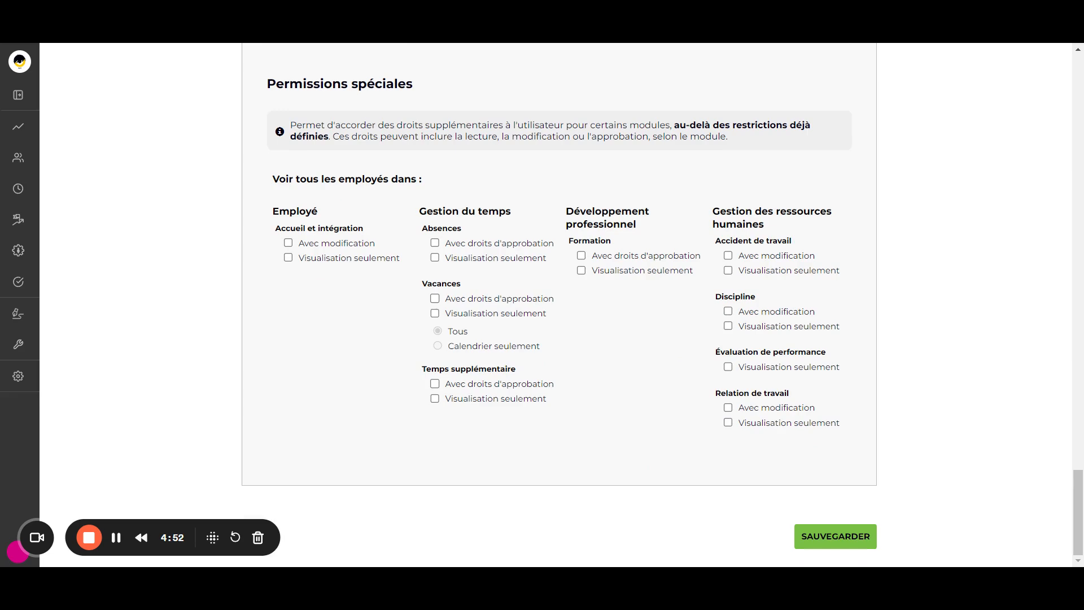
scroll(667, 410, "up", 5)
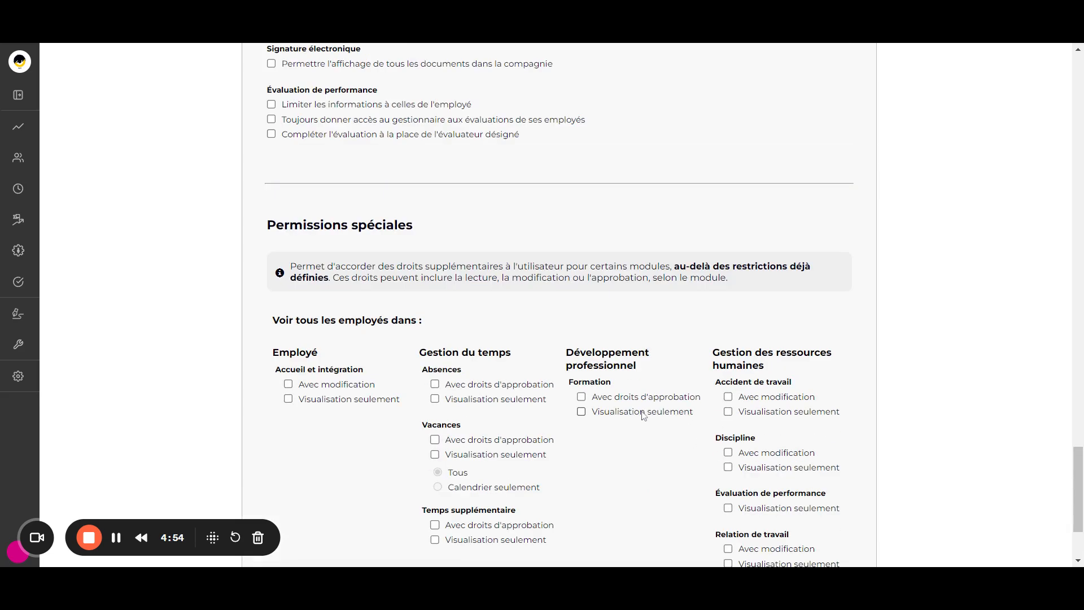
scroll(643, 417, "up", 3)
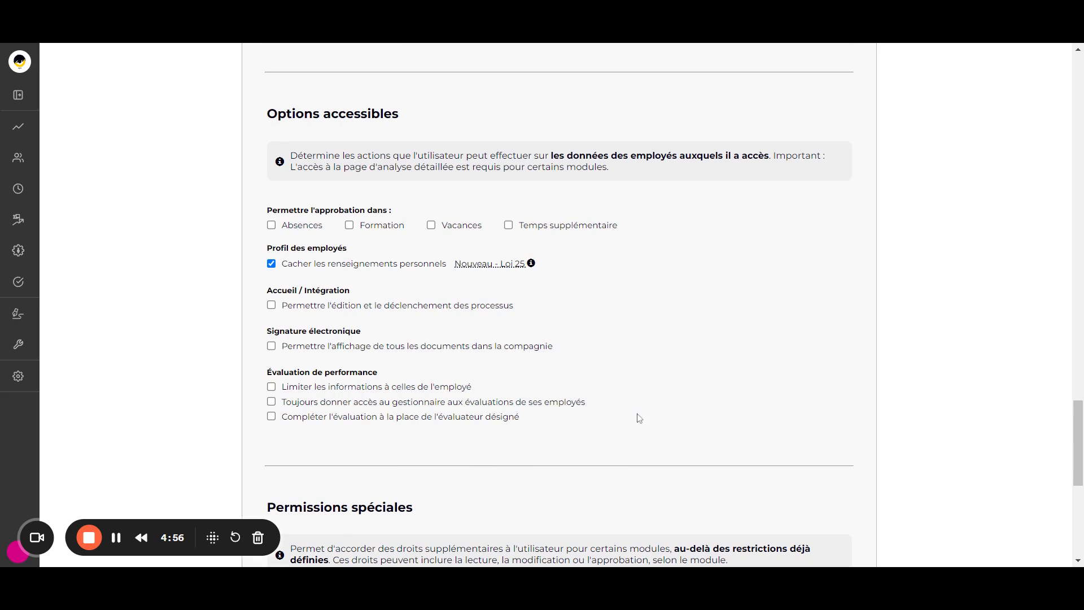